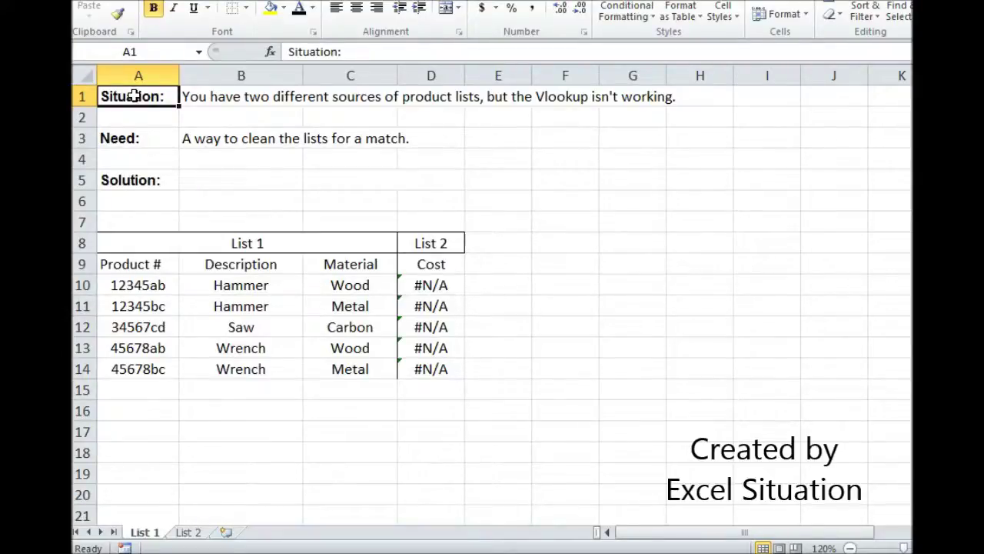
- Inspect the Need label and D10's VLOOKUP formula on List 1, glancing at List 2
{"action": "left_click", "coordinate": [125, 137]}
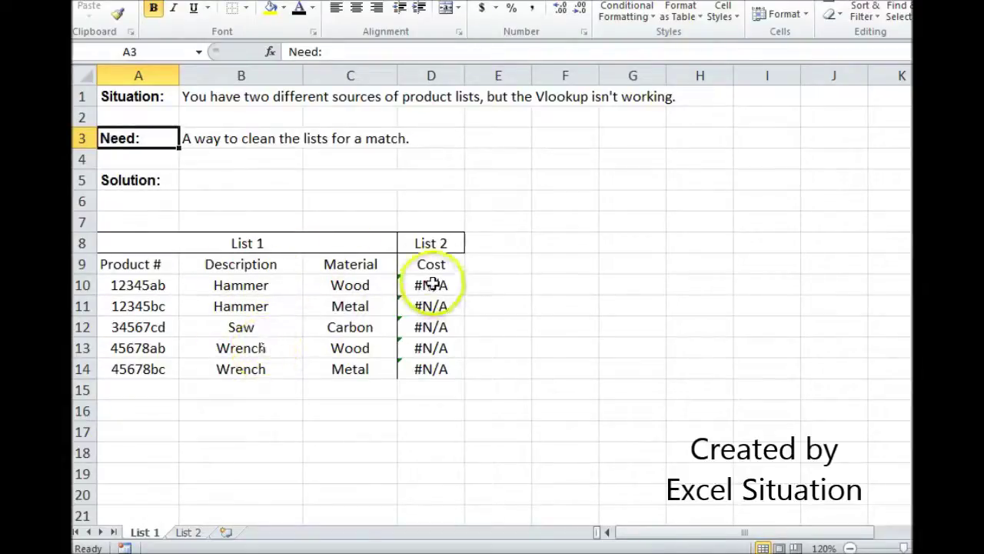
{"action": "left_click", "coordinate": [189, 532]}
{"action": "left_click", "coordinate": [143, 532]}
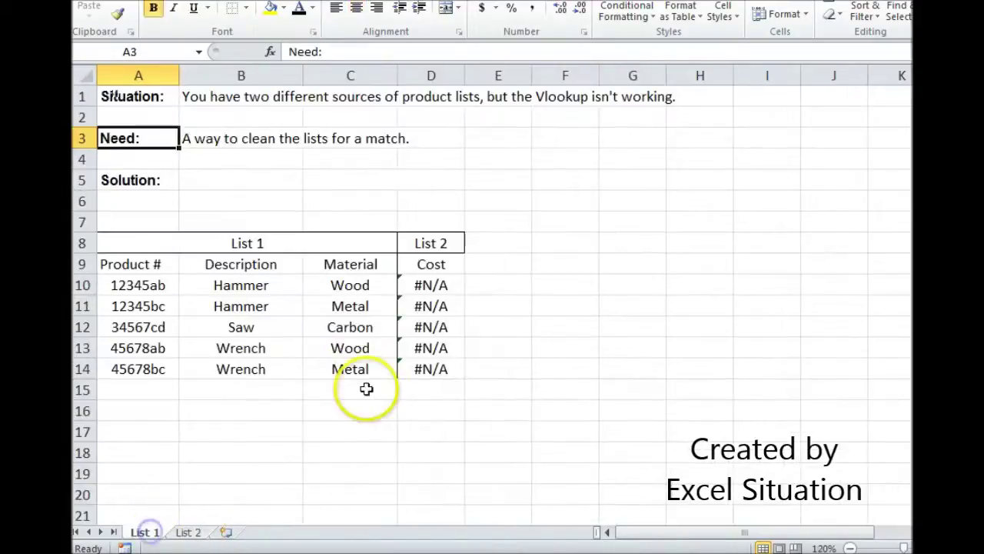
{"action": "left_click", "coordinate": [431, 284]}
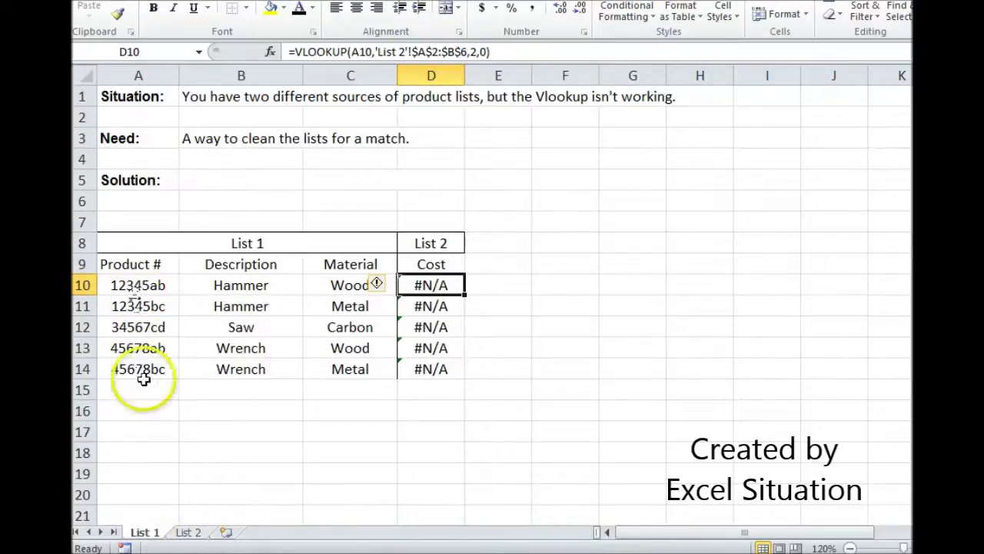
- Compare List 1 with List 2, expanding the formula bar to reveal A2's hidden second line
{"action": "left_click", "coordinate": [189, 532]}
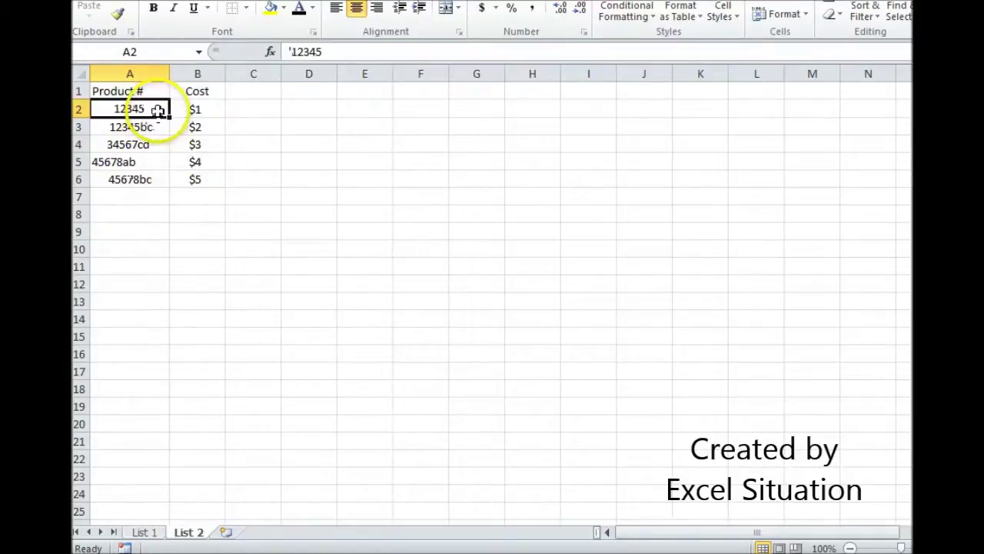
{"action": "left_click", "coordinate": [146, 533]}
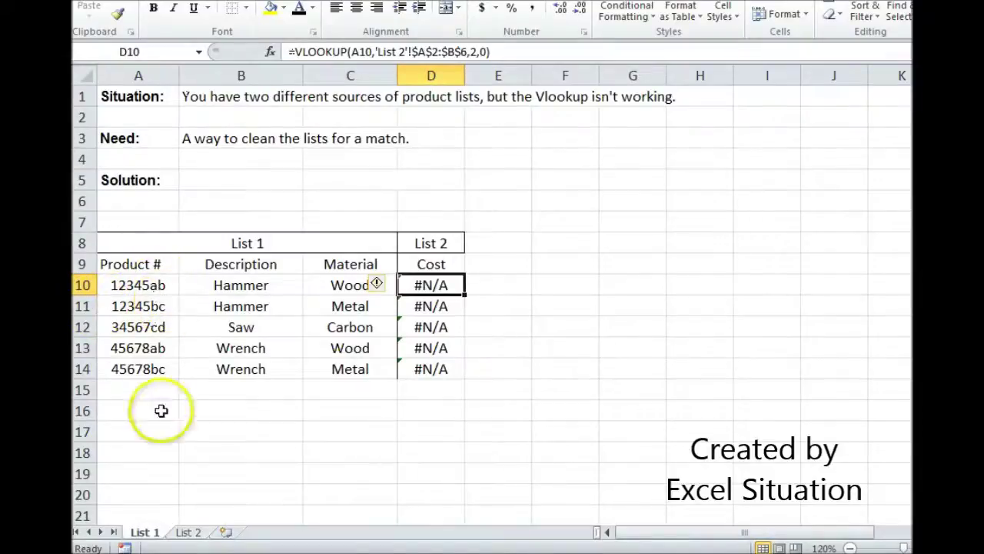
{"action": "left_click", "coordinate": [188, 532]}
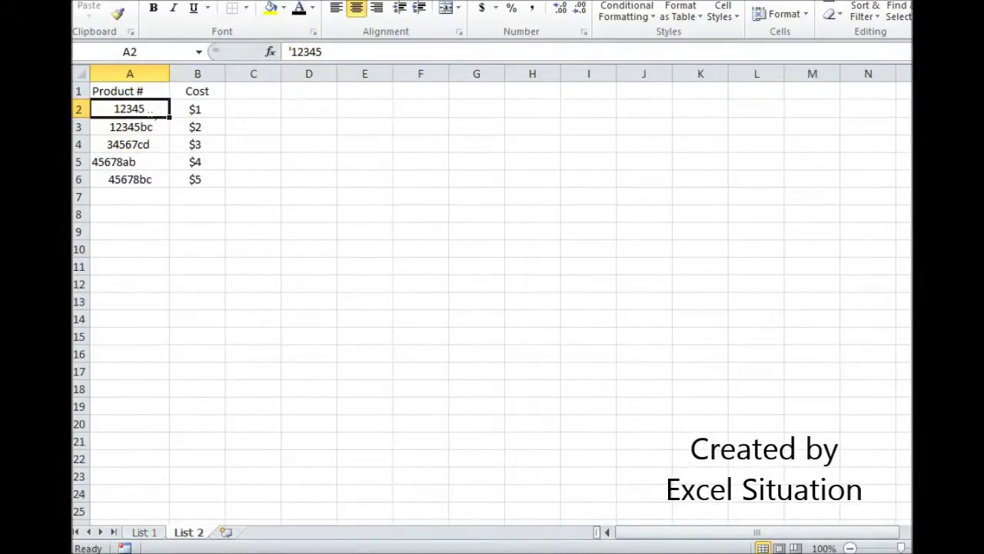
{"action": "left_click", "coordinate": [906, 52]}
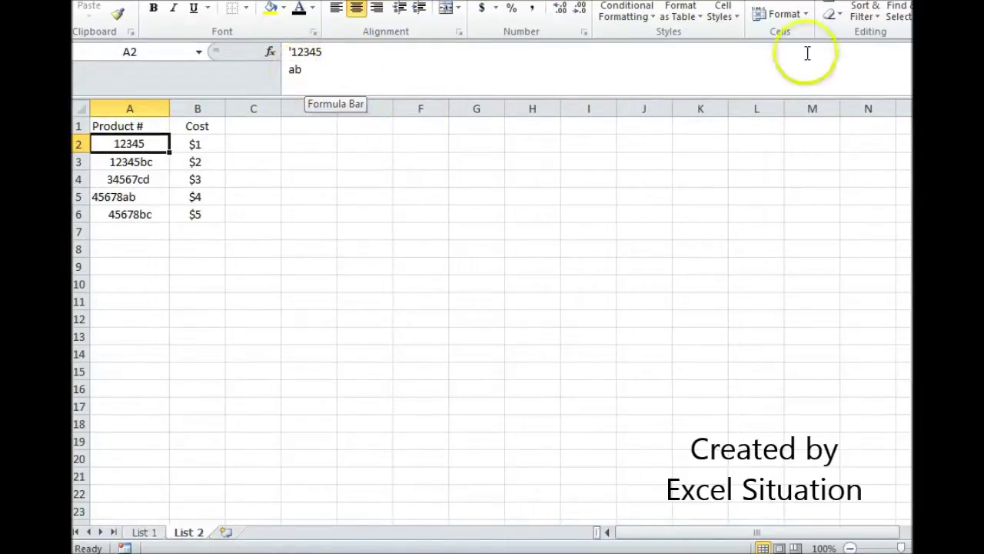
{"action": "left_click", "coordinate": [906, 52]}
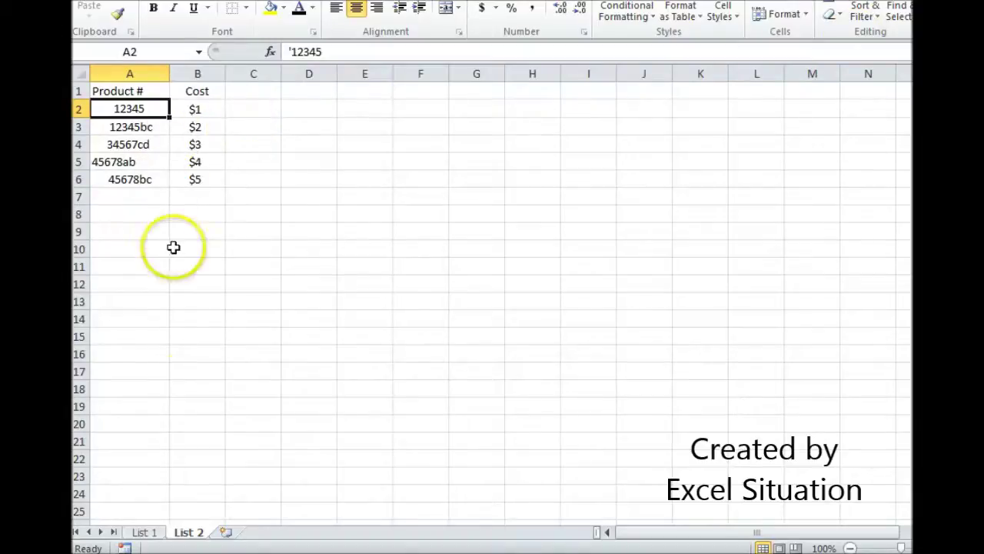
{"action": "left_click", "coordinate": [144, 532]}
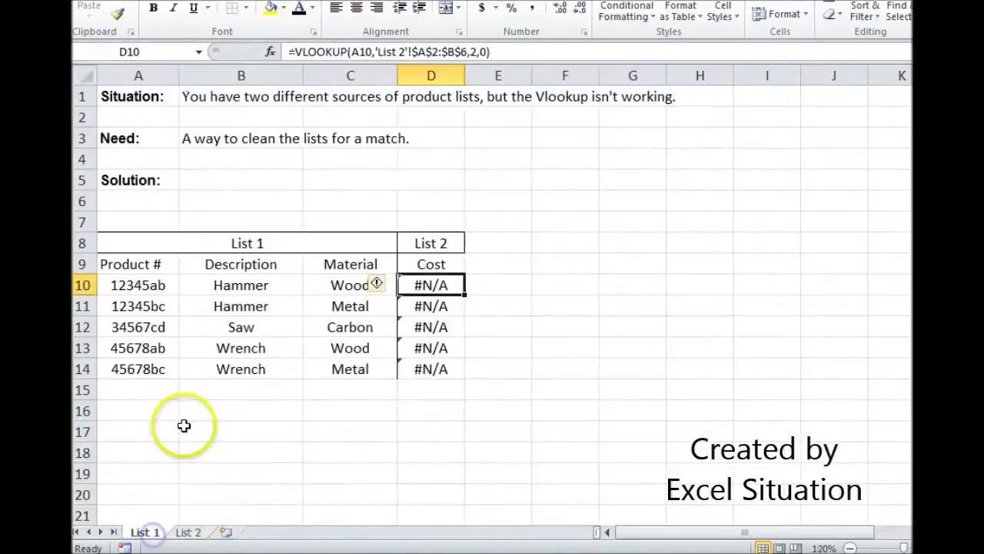
{"action": "left_click", "coordinate": [187, 532]}
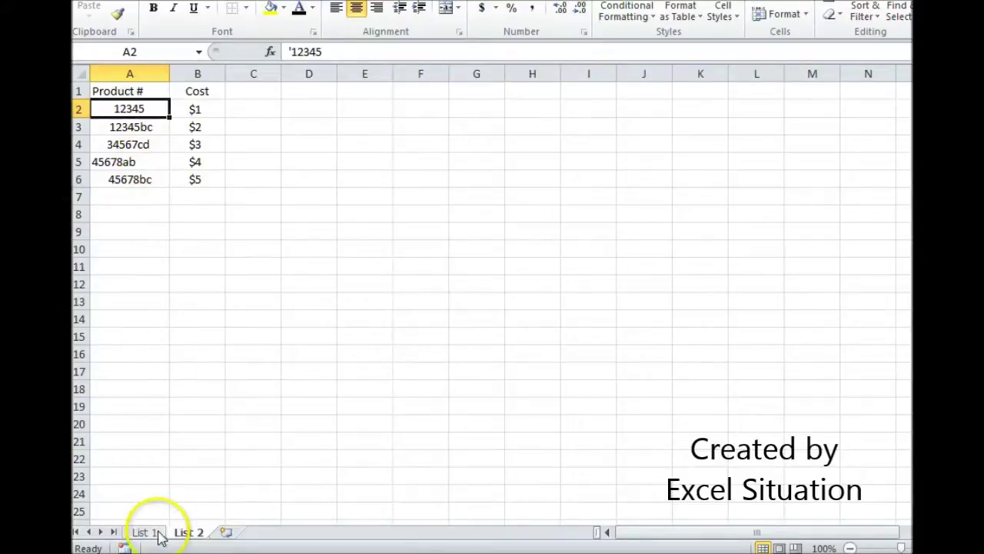
- Insert a blank column A before List 2's product numbers
{"action": "left_click", "coordinate": [138, 72]}
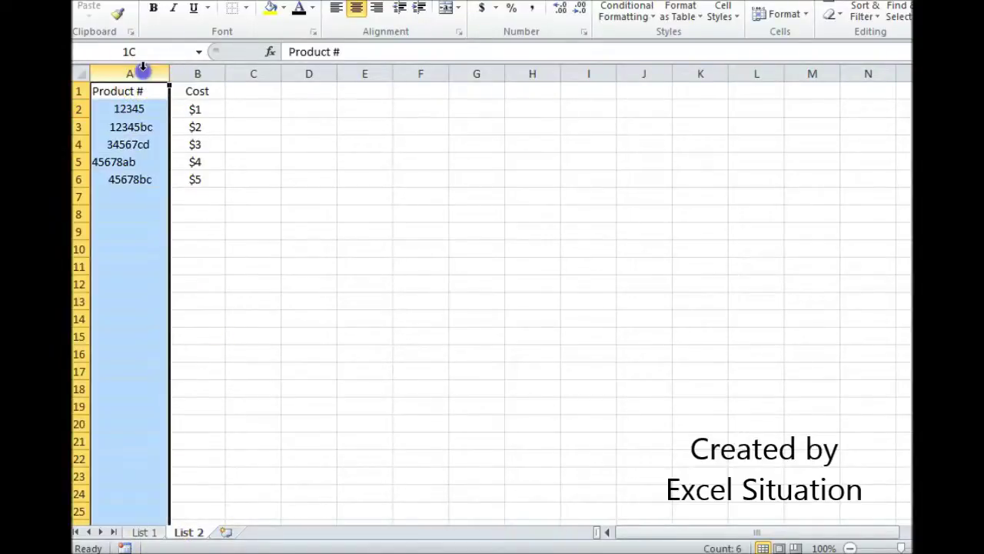
{"action": "right_click", "coordinate": [142, 68]}
{"action": "left_click", "coordinate": [196, 185]}
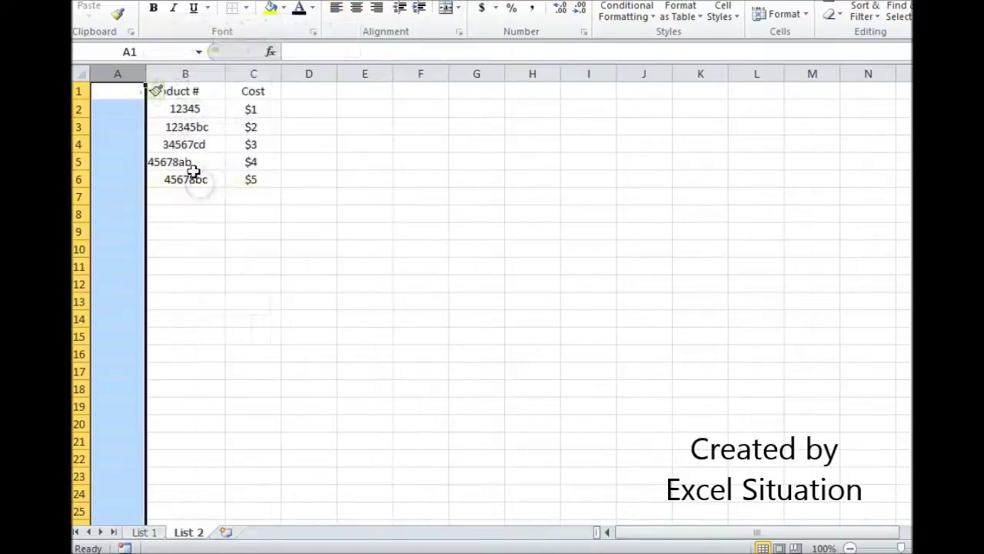
- Enter =TRIM(B2) in A2 and fill it down to A6, then return to List 1
{"action": "left_click", "coordinate": [130, 110]}
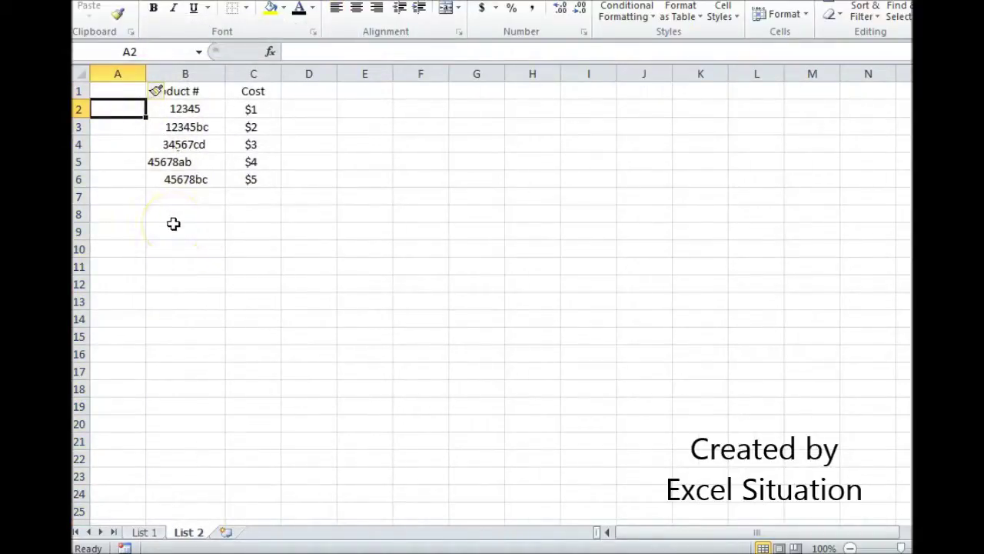
{"action": "type", "text": "="}
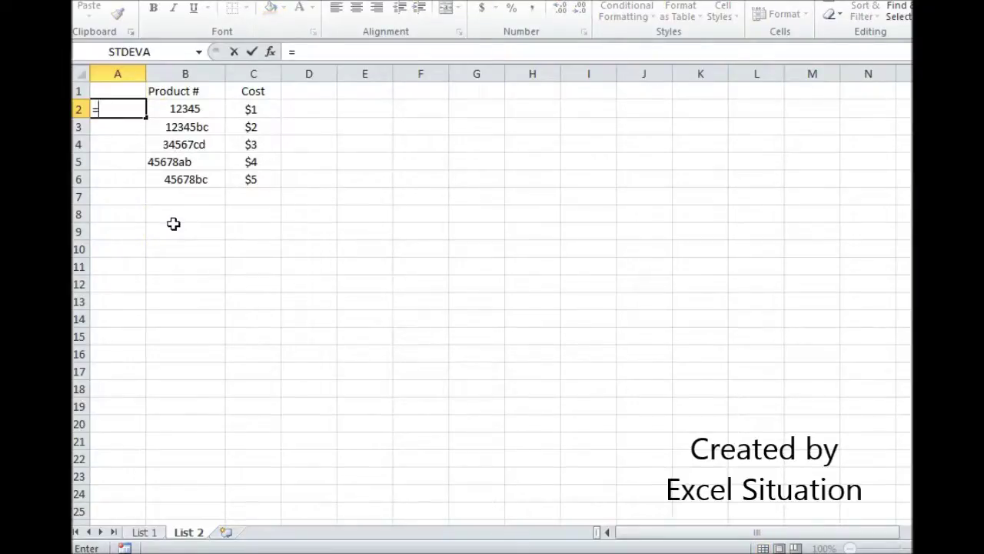
{"action": "type", "text": "trim("}
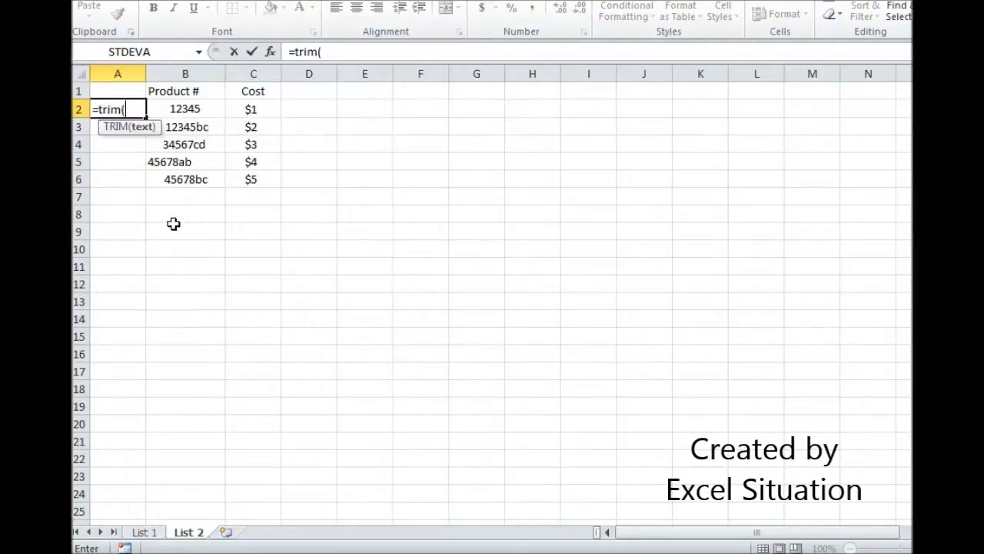
{"action": "left_click", "coordinate": [208, 112]}
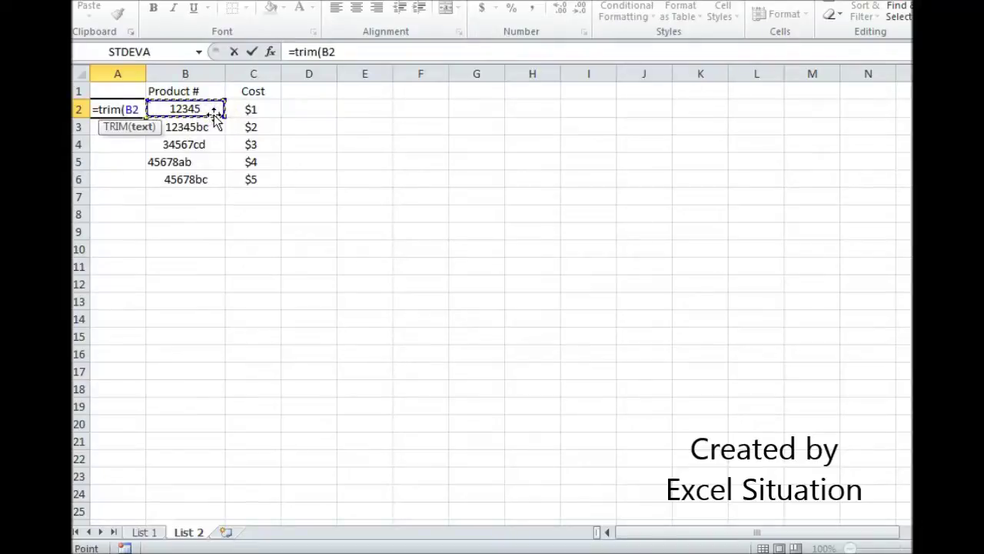
{"action": "type", "text": ")"}
{"action": "key", "text": "Return"}
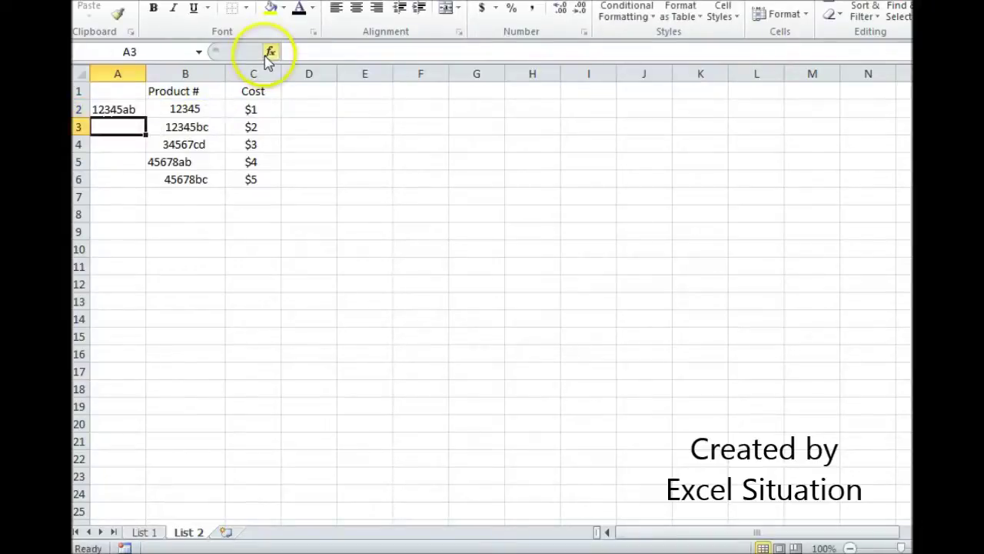
{"action": "left_click", "coordinate": [137, 110]}
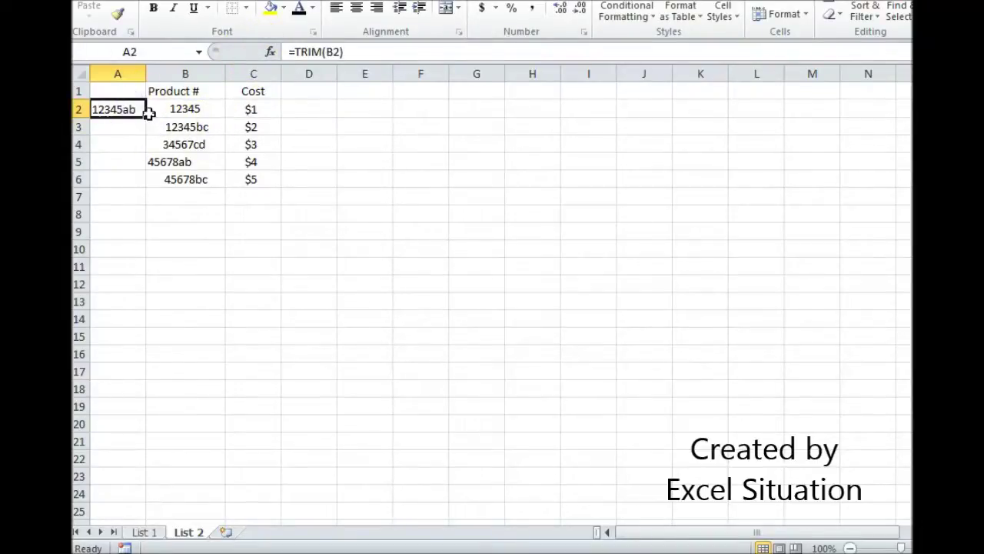
{"action": "left_click_drag", "start_coordinate": [147, 118], "coordinate": [140, 186]}
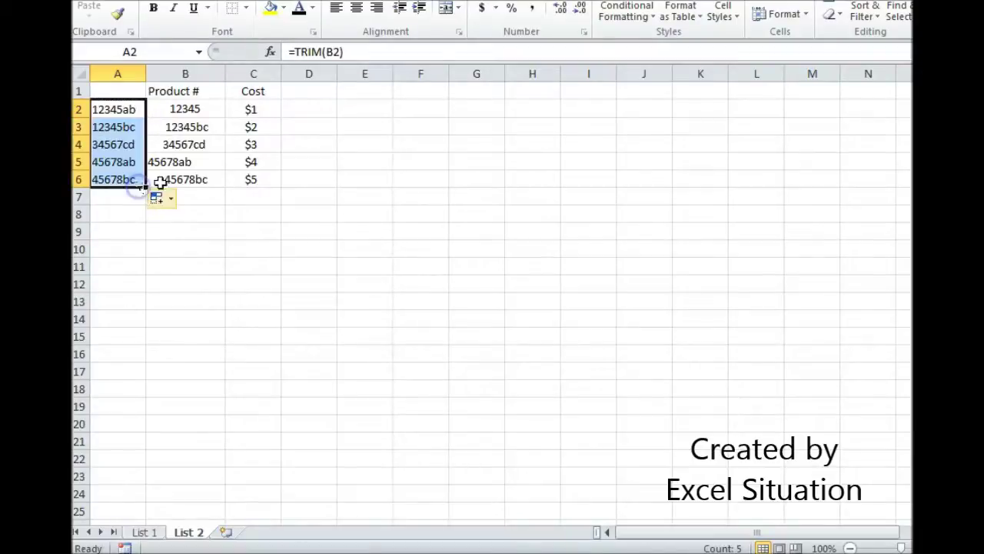
{"action": "left_click", "coordinate": [142, 532]}
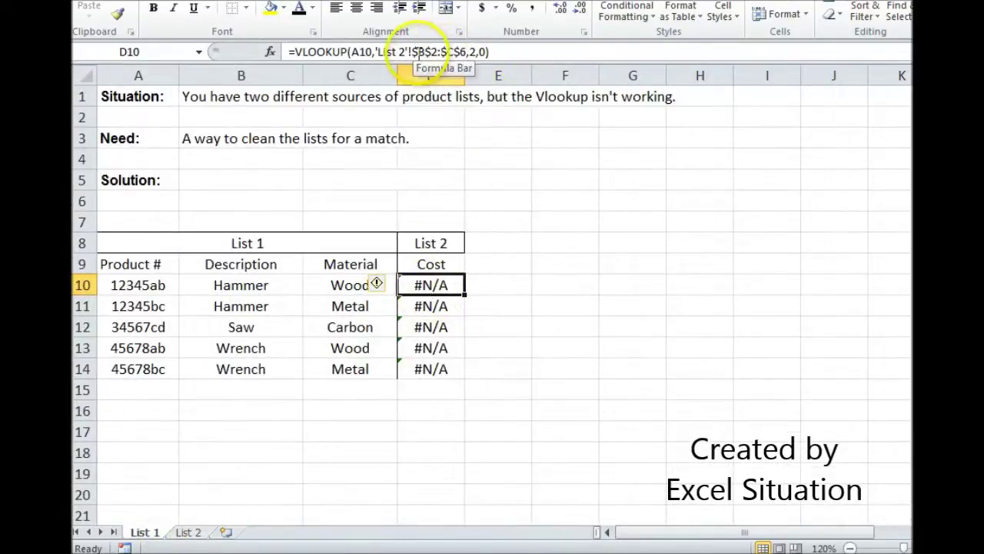
- Change D10's VLOOKUP to range 'List 2'!$A$2:$C$6 with column index 3, filled down to D14
{"action": "left_click", "coordinate": [416, 51]}
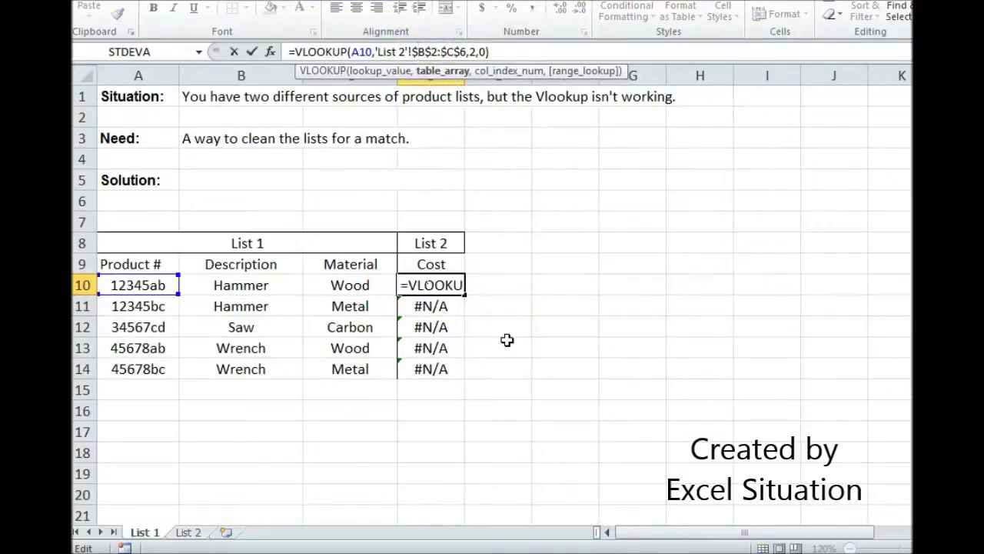
{"action": "left_click", "coordinate": [469, 110]}
{"action": "type", "text": "a"}
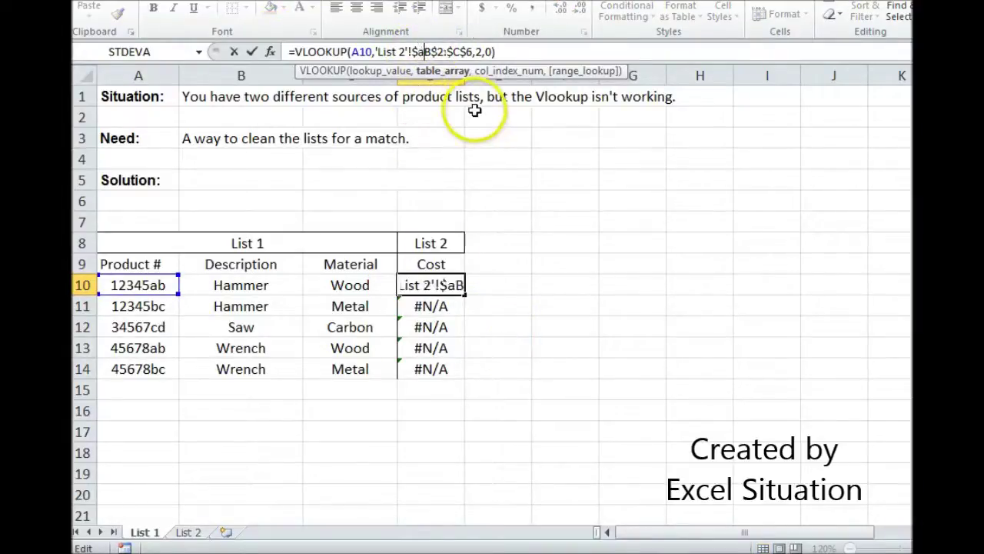
{"action": "left_click", "coordinate": [467, 52]}
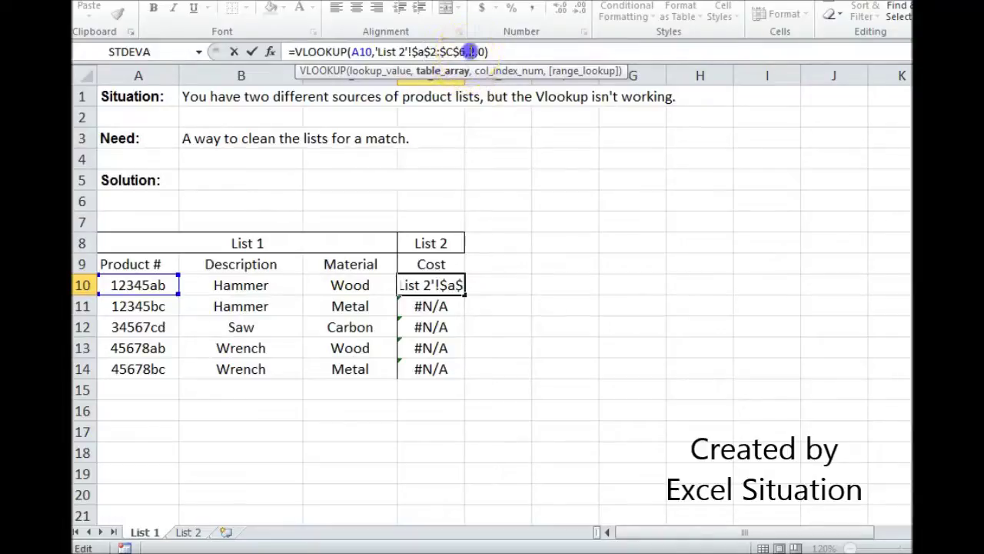
{"action": "type", "text": "3"}
{"action": "key", "text": "Return"}
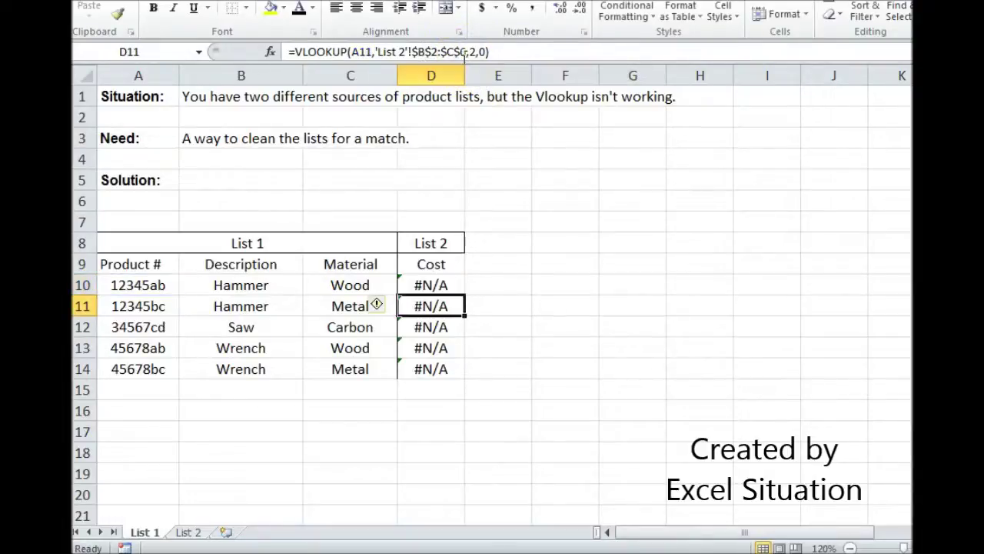
{"action": "key", "text": "Up"}
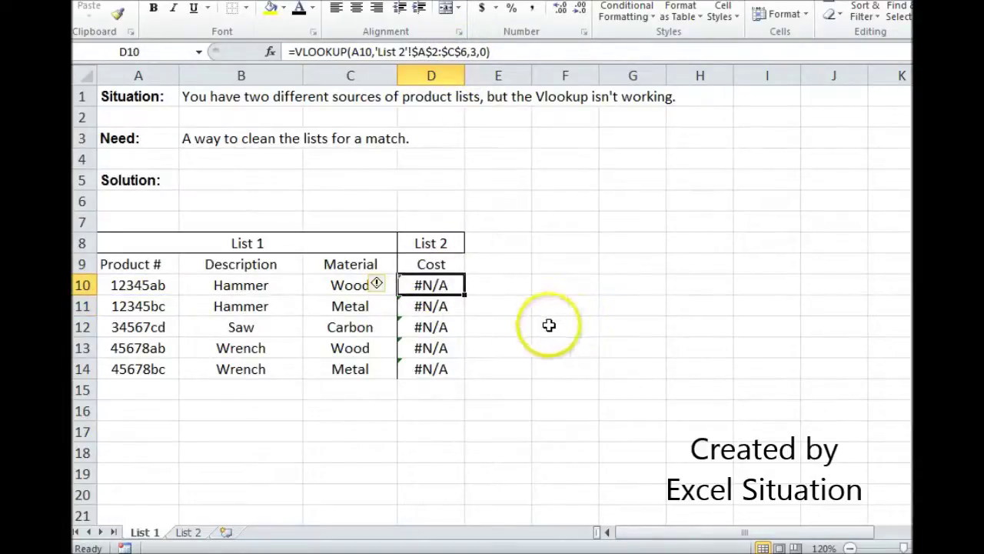
{"action": "left_click_drag", "start_coordinate": [466, 295], "coordinate": [467, 382]}
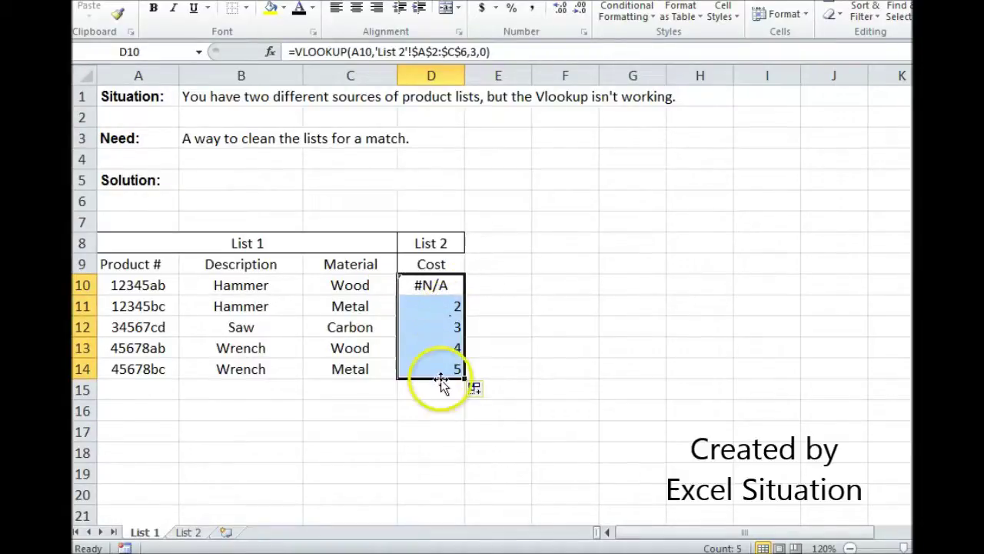
- Compare List 2's product numbers in rows 3–6 with the List 1 products now returning costs
{"action": "left_click", "coordinate": [193, 532]}
{"action": "left_click_drag", "start_coordinate": [192, 128], "coordinate": [189, 179]}
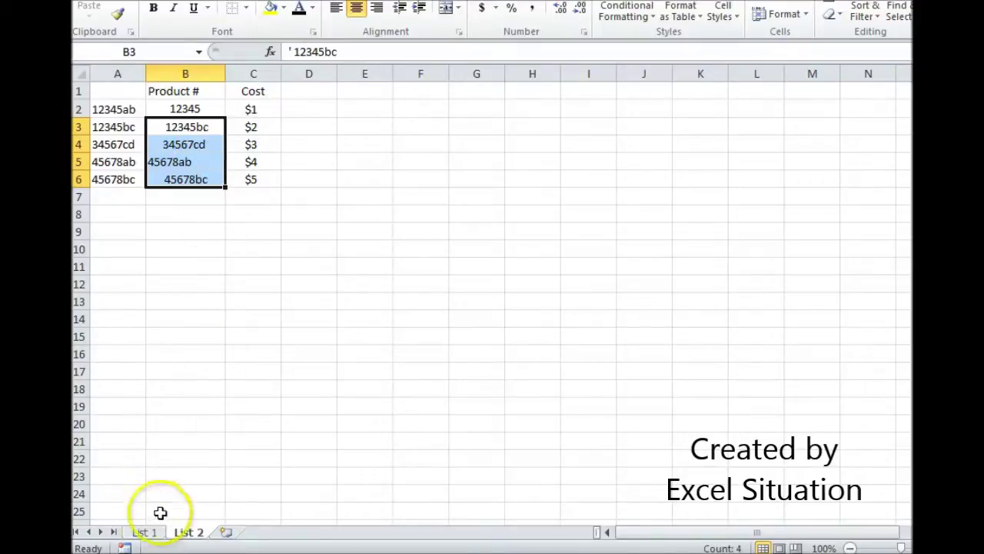
{"action": "left_click", "coordinate": [142, 532]}
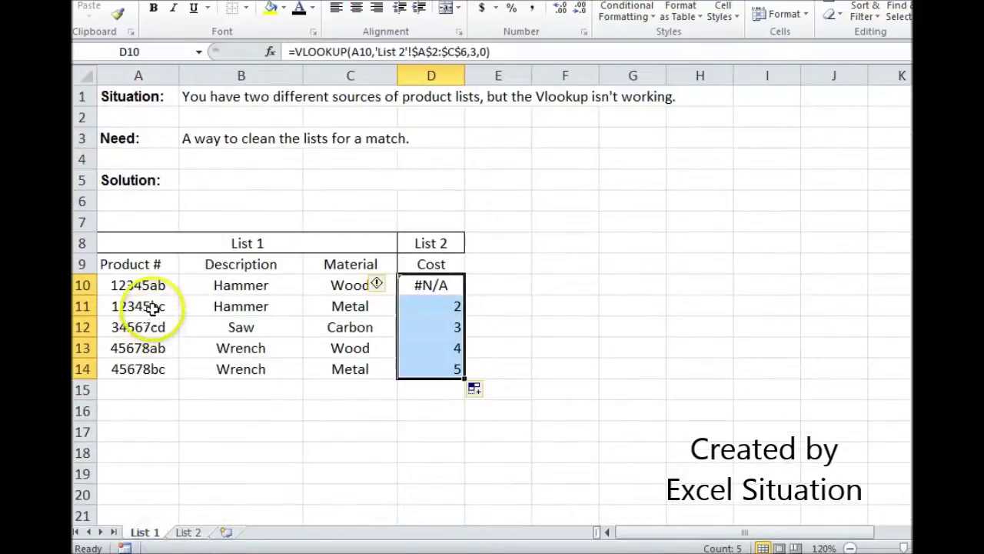
{"action": "left_click_drag", "start_coordinate": [153, 309], "coordinate": [149, 368]}
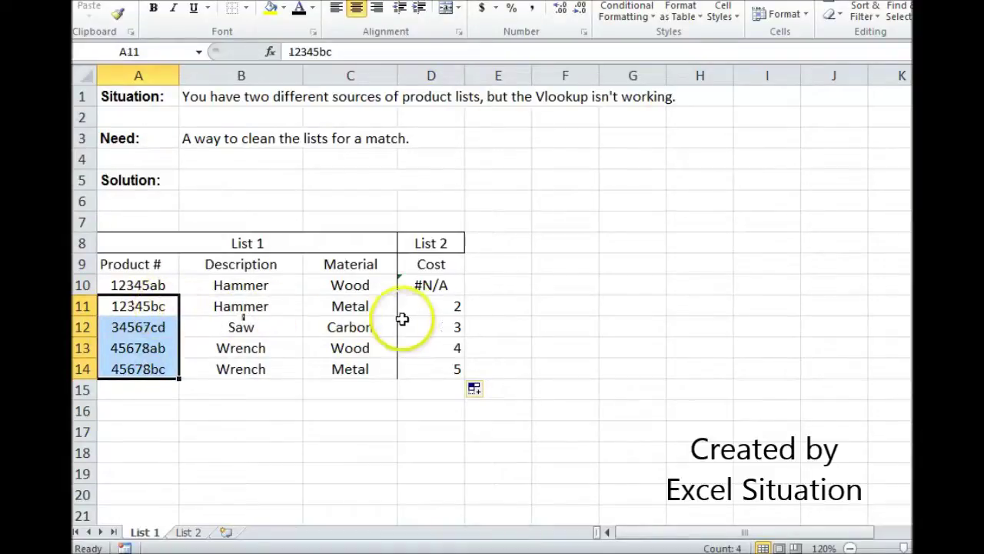
- Compare List 2's B2 (12345) and A2 TRIM result (12345ab) against List 1's failing 12345ab lookup
{"action": "left_click", "coordinate": [191, 534]}
{"action": "left_click", "coordinate": [189, 111]}
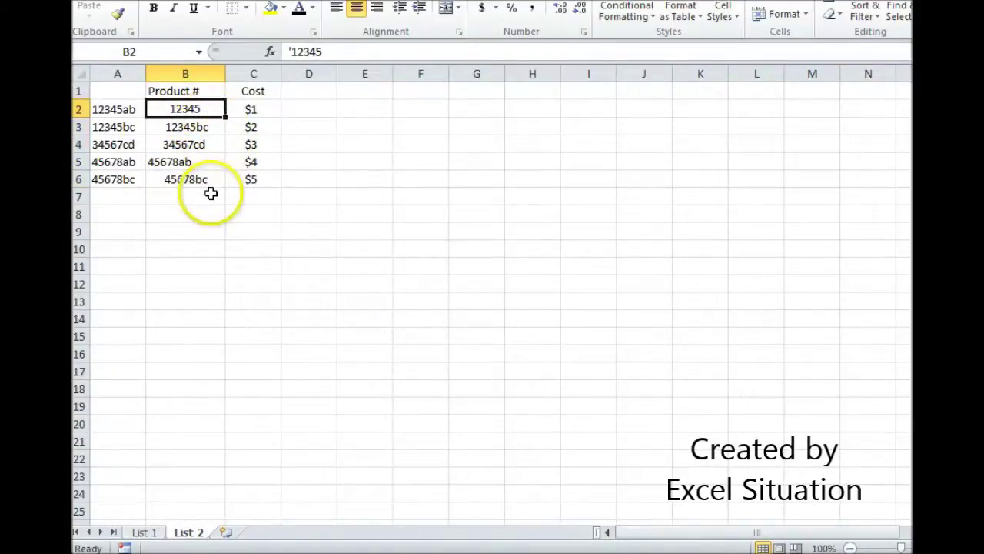
{"action": "left_click", "coordinate": [115, 109]}
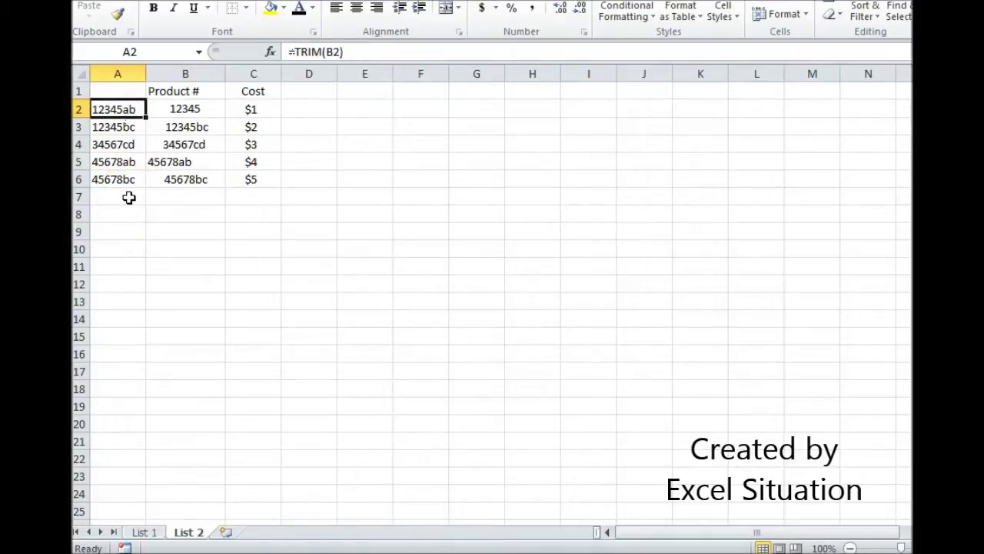
{"action": "left_click", "coordinate": [144, 532]}
{"action": "left_click", "coordinate": [142, 285]}
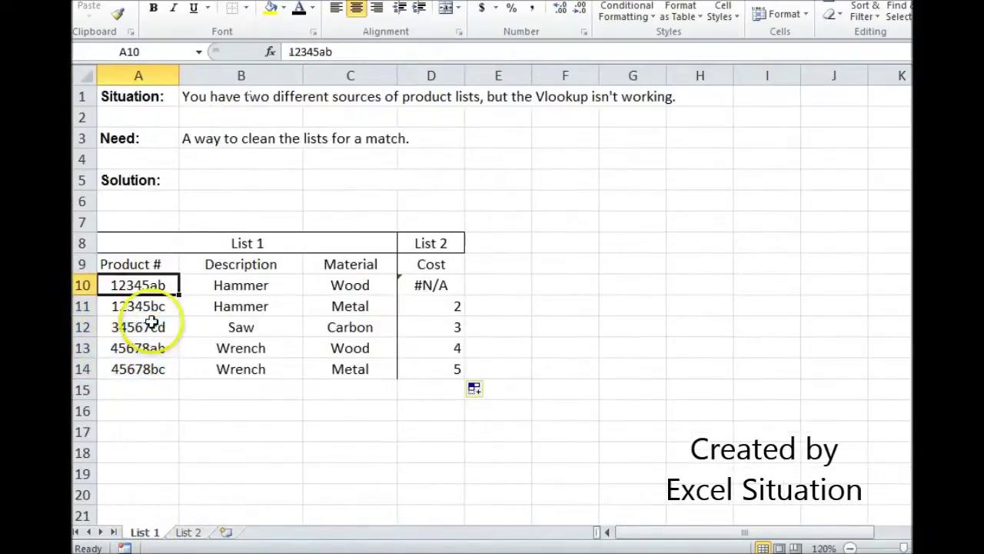
{"action": "left_click", "coordinate": [423, 287]}
{"action": "left_click", "coordinate": [189, 531]}
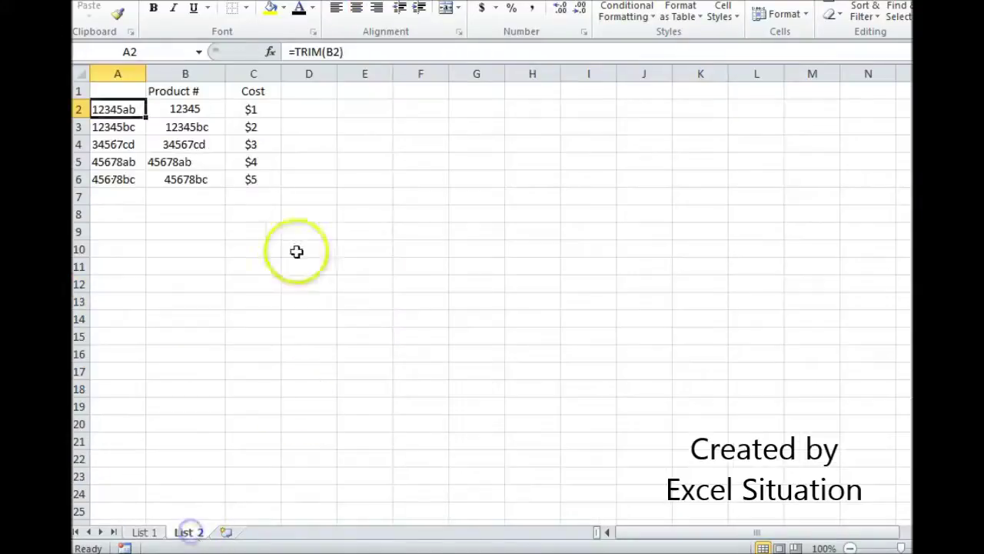
{"action": "left_click", "coordinate": [185, 109]}
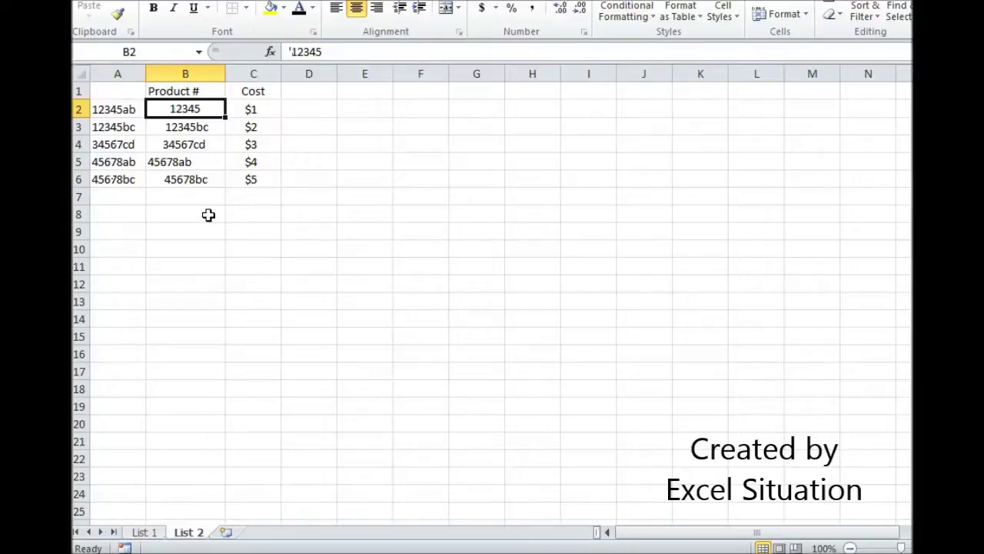
{"action": "left_click", "coordinate": [132, 110]}
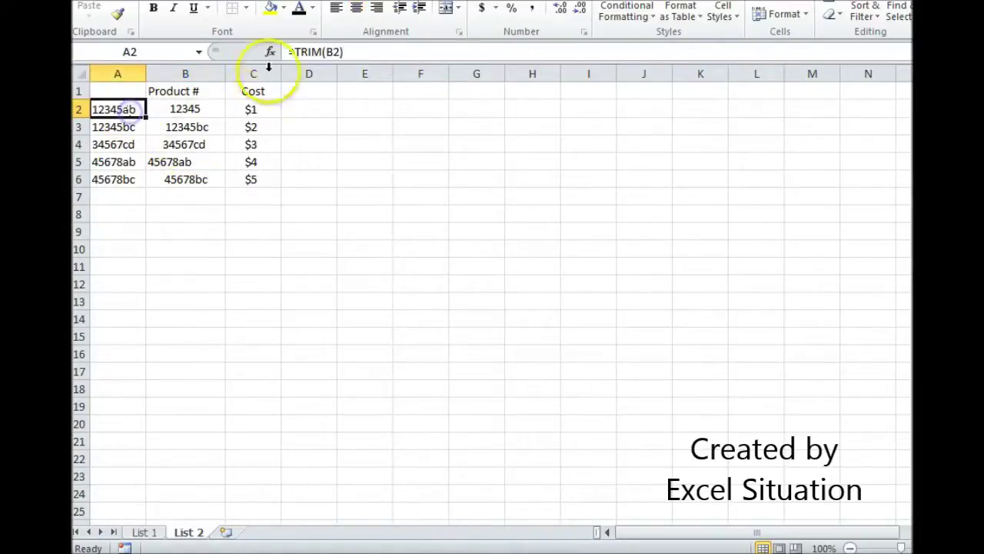
- Change A2's helper to =CLEAN(TRIM(B2)), fill it down to A6, and check List 1's costs
{"action": "left_click", "coordinate": [293, 51]}
{"action": "type", "text": "c"}
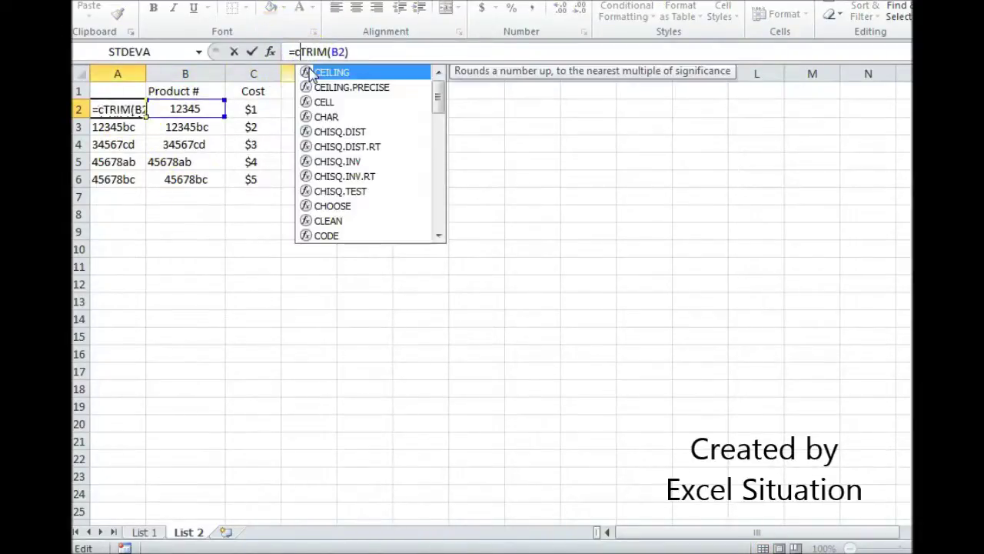
{"action": "type", "text": "lean("}
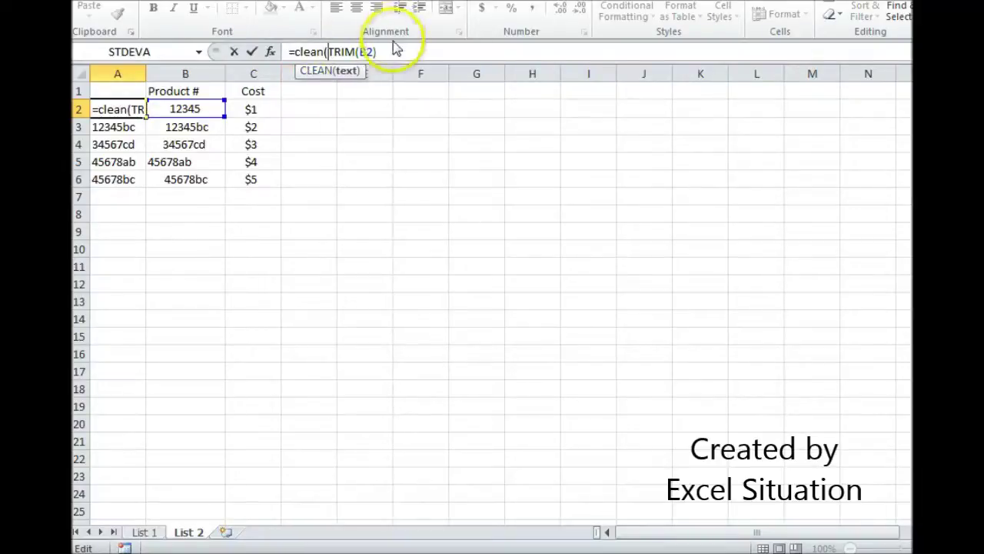
{"action": "left_click", "coordinate": [389, 50]}
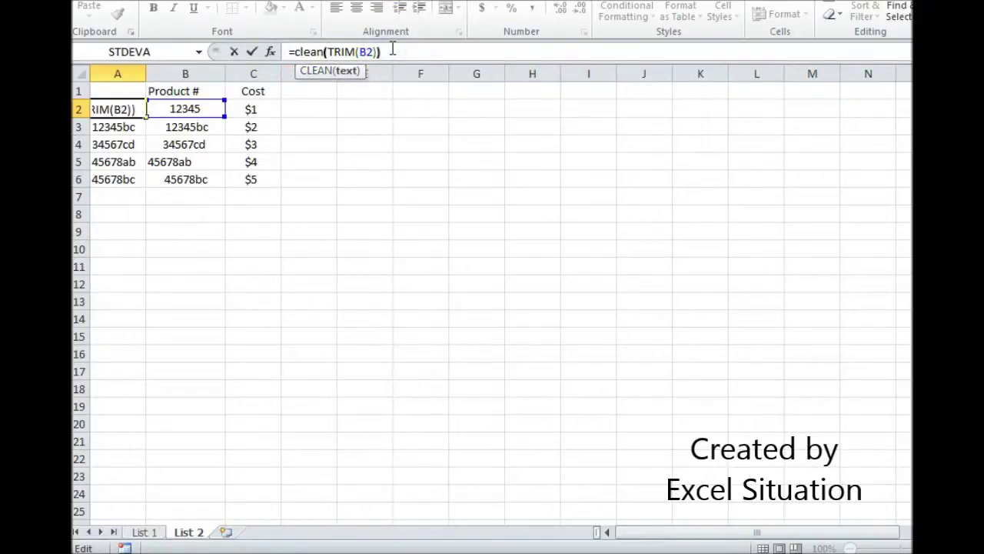
{"action": "key", "text": "Return"}
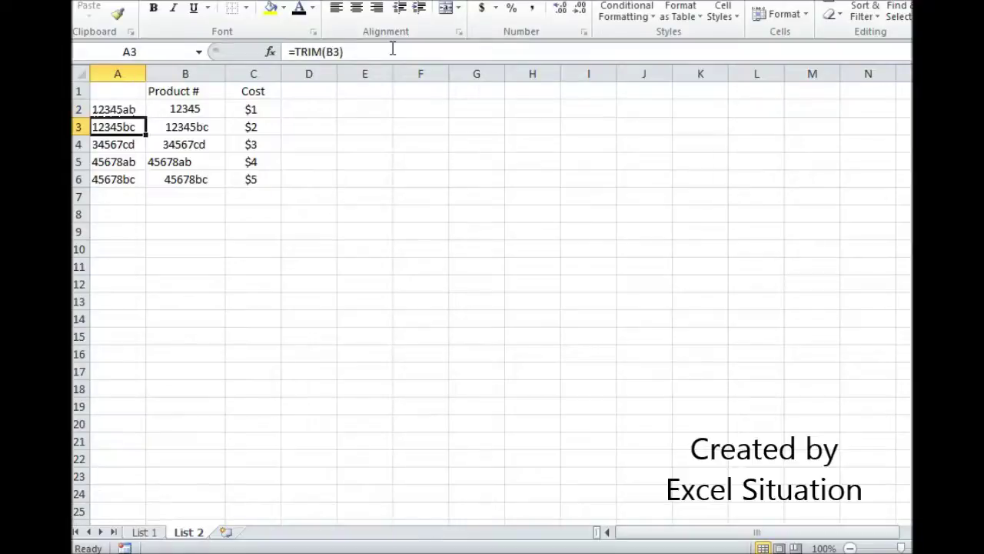
{"action": "left_click", "coordinate": [138, 111]}
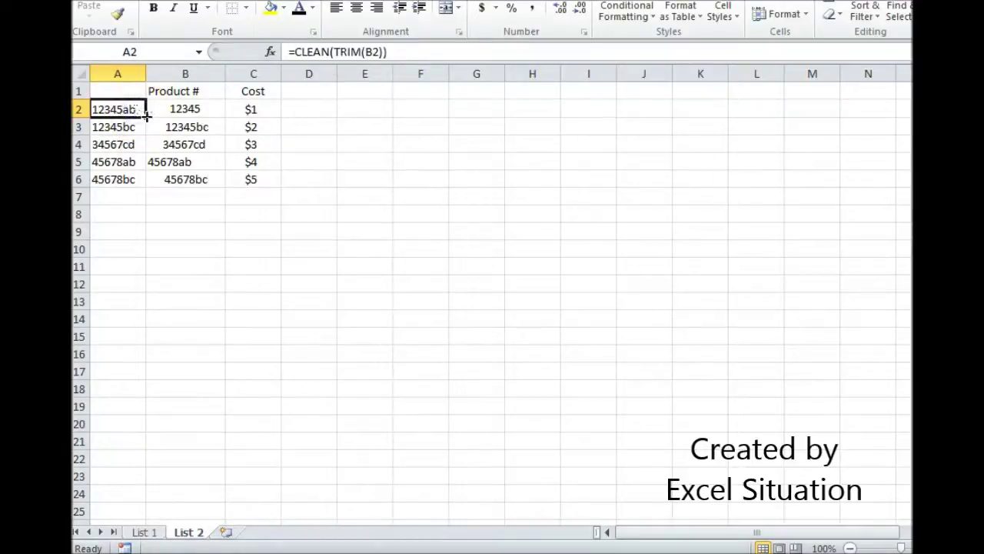
{"action": "left_click_drag", "start_coordinate": [146, 115], "coordinate": [141, 183]}
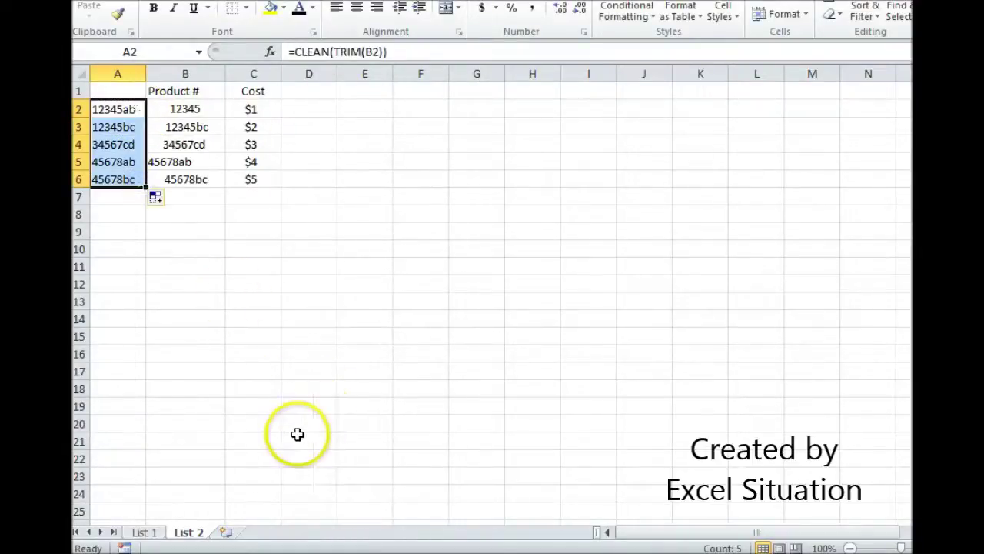
{"action": "left_click", "coordinate": [145, 532]}
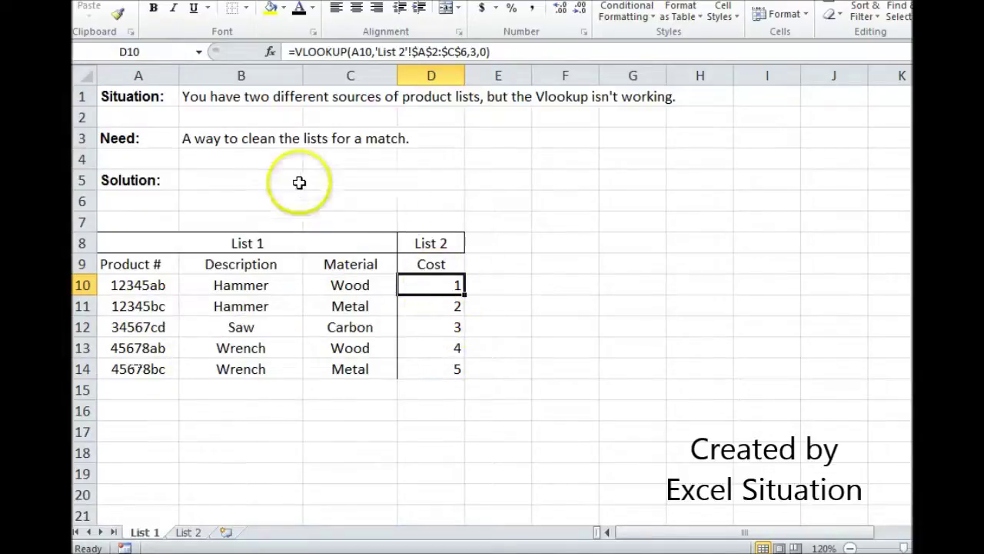
- Give B5:D7 a dark font to reveal the Best =CLEAN(TRIM(B2)) and Better =TRIM(B2) notes
{"action": "left_click_drag", "start_coordinate": [241, 180], "coordinate": [431, 219]}
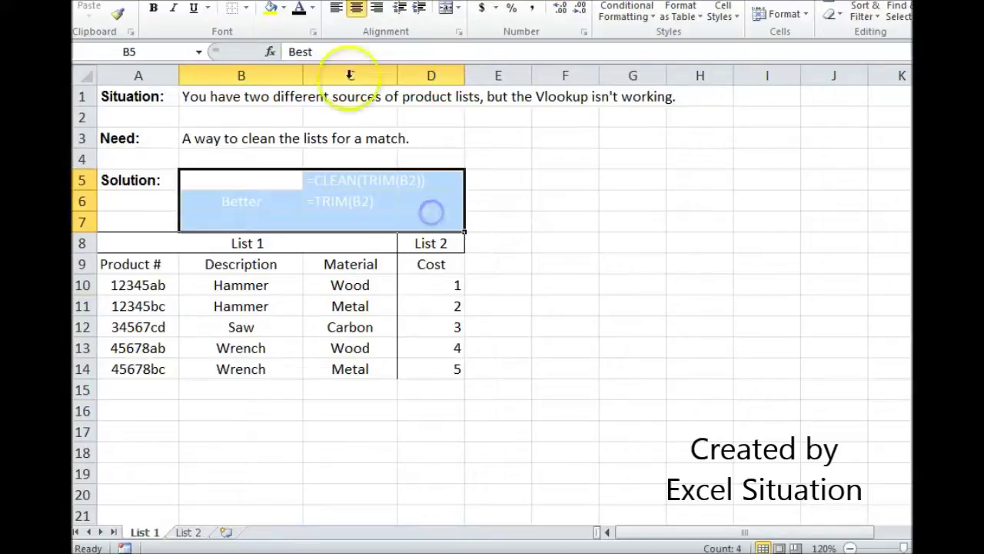
{"action": "left_click", "coordinate": [299, 8]}
{"action": "left_click", "coordinate": [269, 201]}
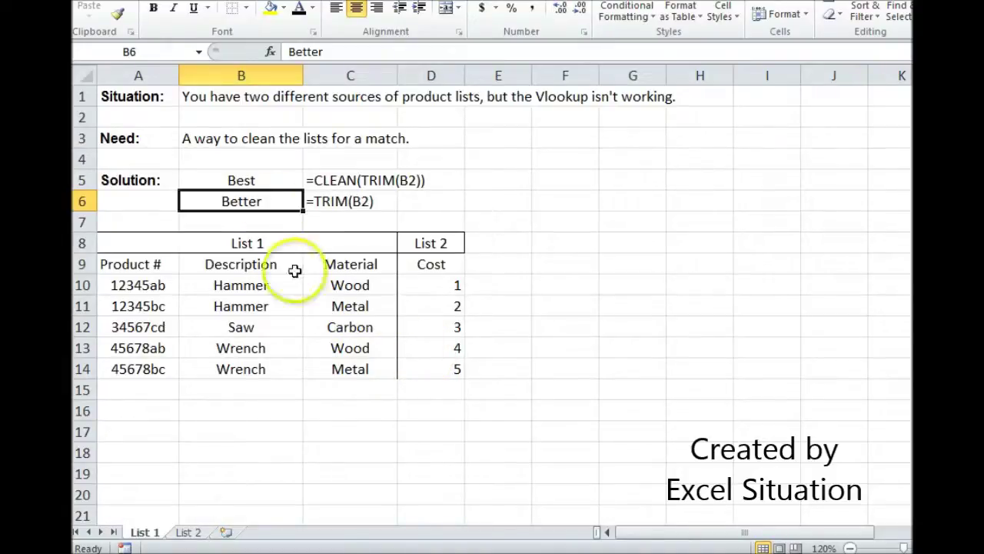
{"action": "left_click", "coordinate": [267, 180]}
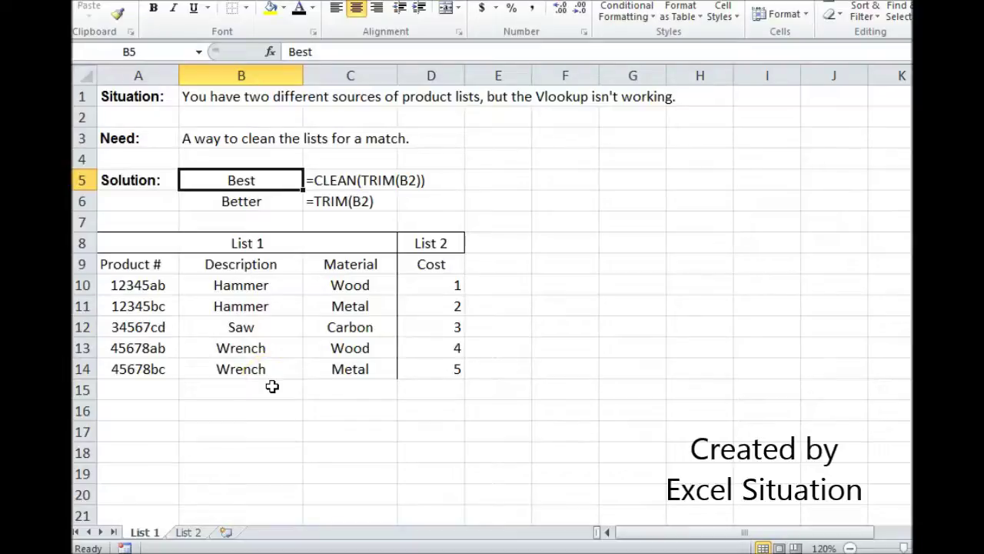
{"action": "left_click", "coordinate": [147, 139]}
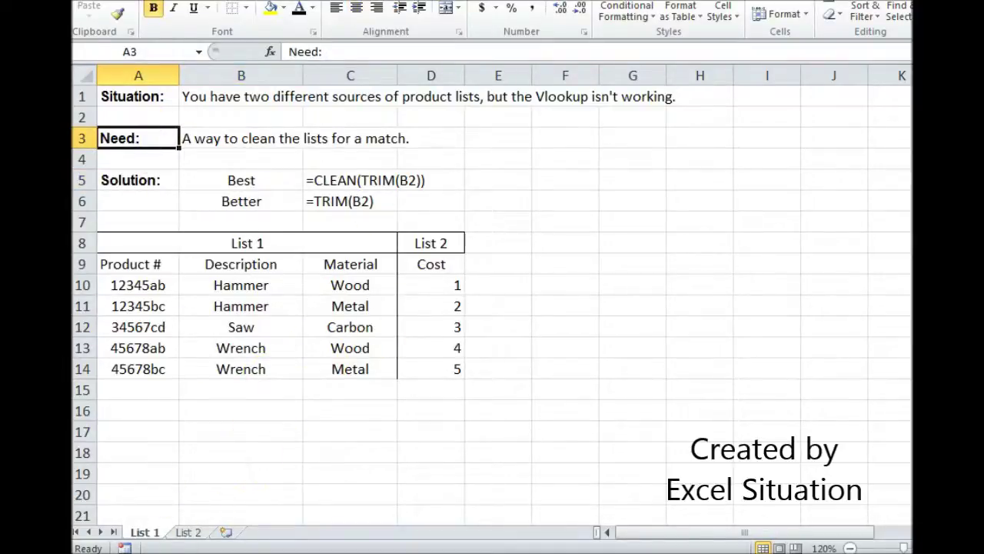